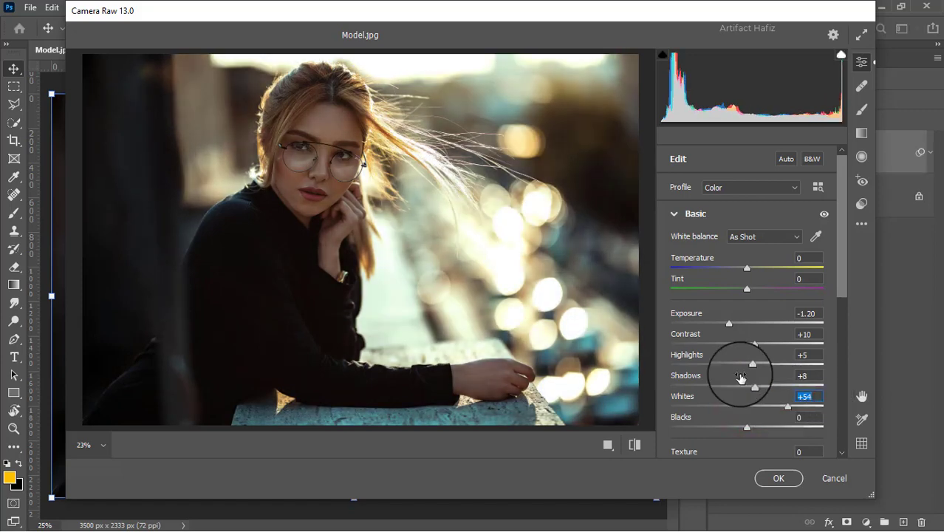
- Set the photo's Exposure to -0.30 and Blacks to +6 in the Basic adjustments
{"action": "left_click_drag", "start_coordinate": [732, 323], "coordinate": [740, 326]}
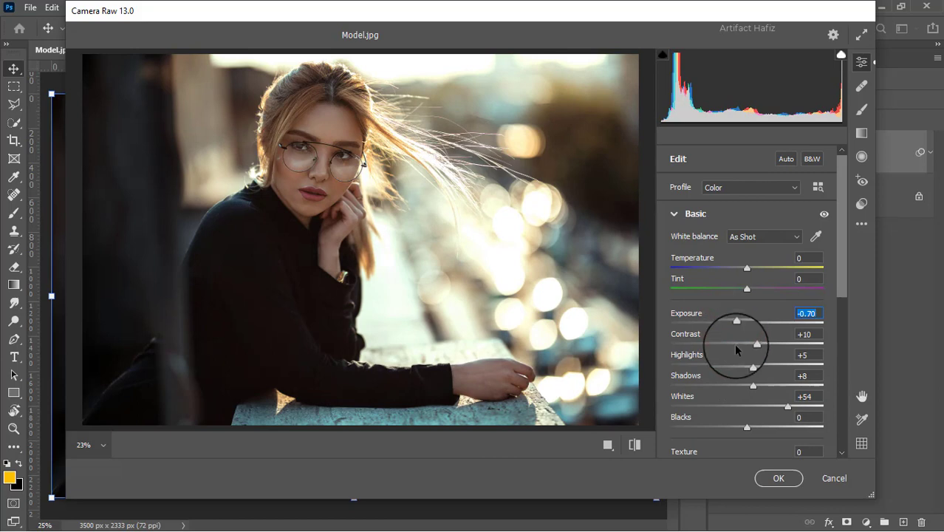
{"action": "left_click_drag", "start_coordinate": [737, 321], "coordinate": [745, 328]}
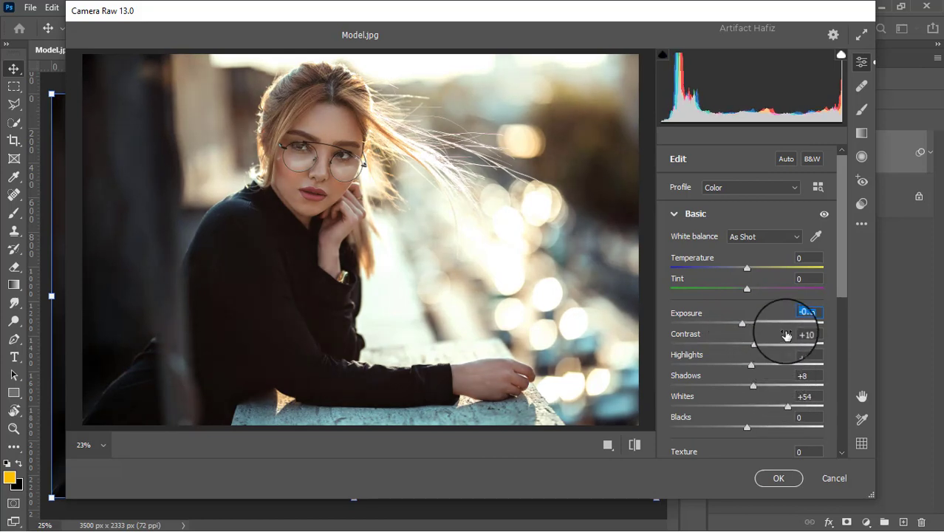
{"action": "scroll", "coordinate": [784, 337], "scroll_direction": "down", "scroll_amount": 3}
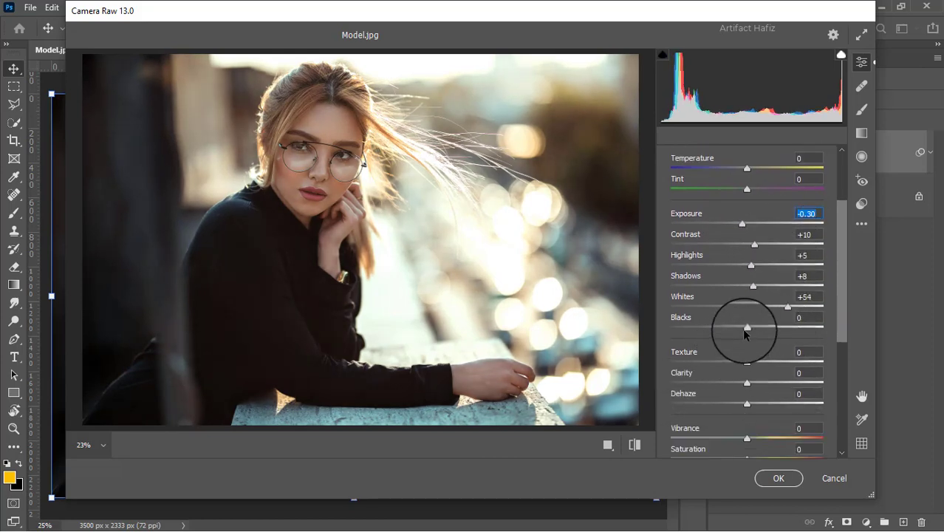
{"action": "left_click_drag", "start_coordinate": [747, 330], "coordinate": [742, 363]}
- Set Texture to -4, Clarity to +5 and Dehaze to +11 in the Basic adjustments
{"action": "left_click", "coordinate": [745, 361]}
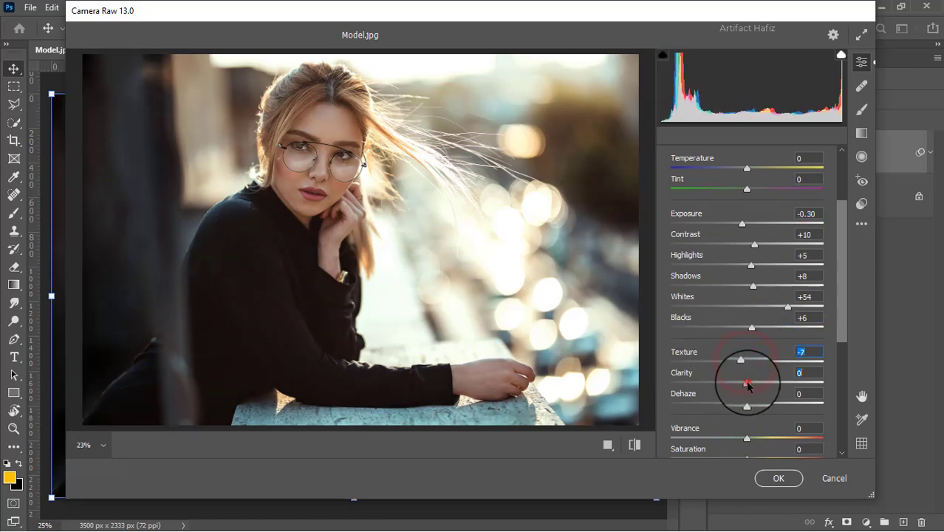
{"action": "left_click", "coordinate": [742, 382]}
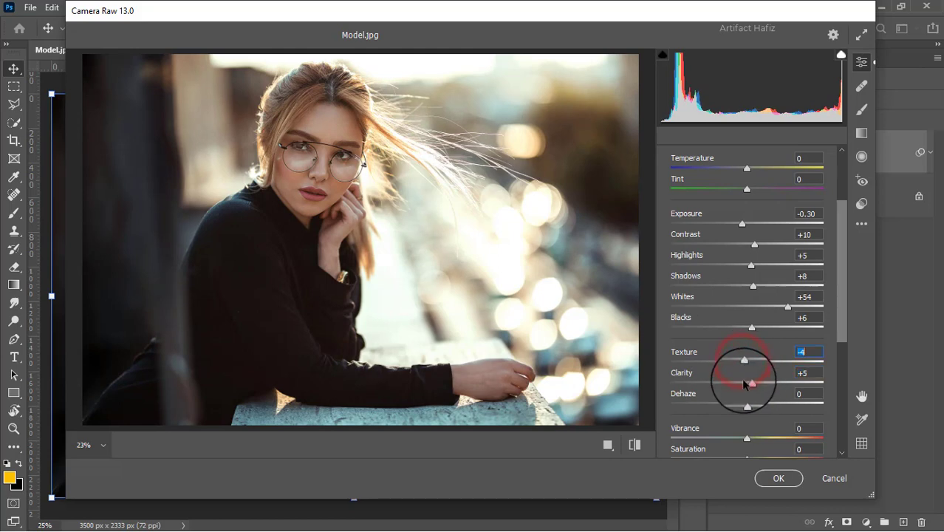
{"action": "scroll", "coordinate": [752, 337], "scroll_direction": "down", "scroll_amount": 3}
{"action": "scroll", "coordinate": [751, 336], "scroll_direction": "down", "scroll_amount": 1}
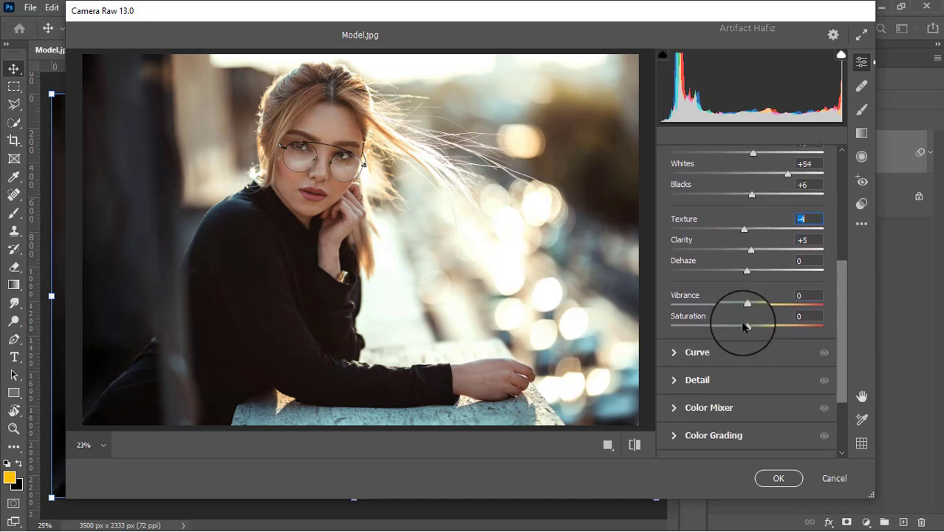
{"action": "left_click_drag", "start_coordinate": [749, 274], "coordinate": [757, 294]}
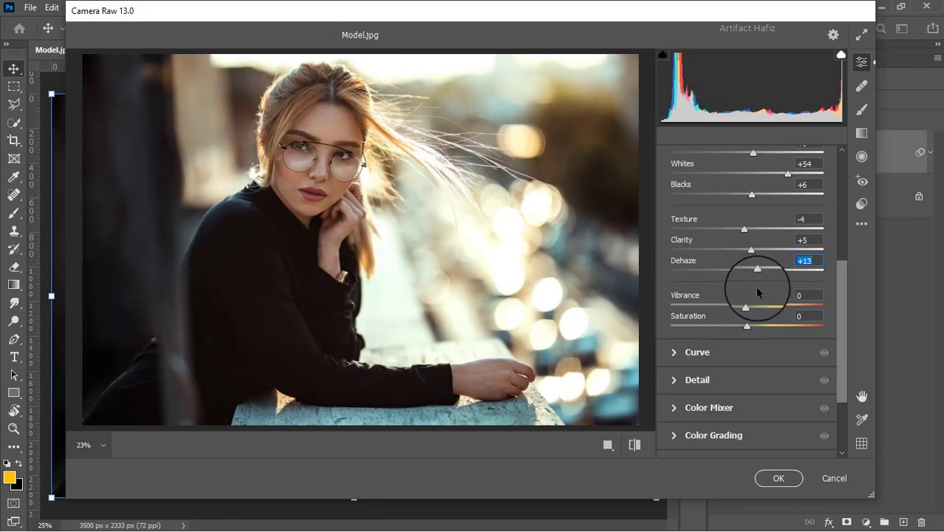
- Shape the main point curve with a shadow point near input 65, a highlight point at 188/207, and the black point raised to output 4
{"action": "left_click", "coordinate": [684, 351]}
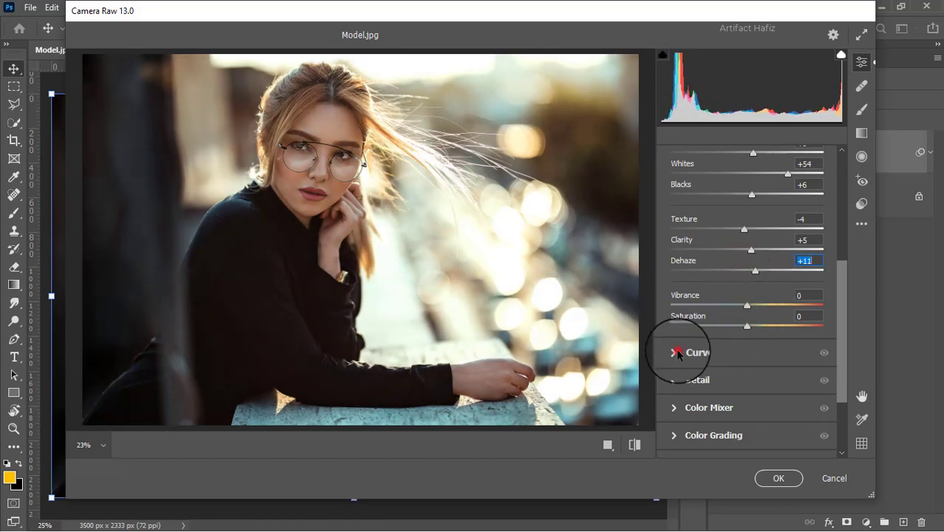
{"action": "left_click", "coordinate": [710, 337]}
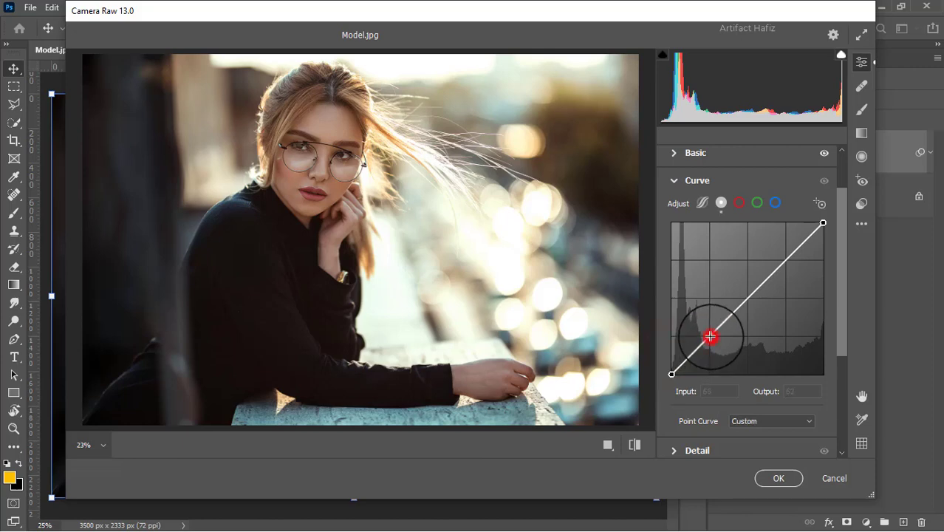
{"action": "left_click_drag", "start_coordinate": [788, 260], "coordinate": [783, 252]}
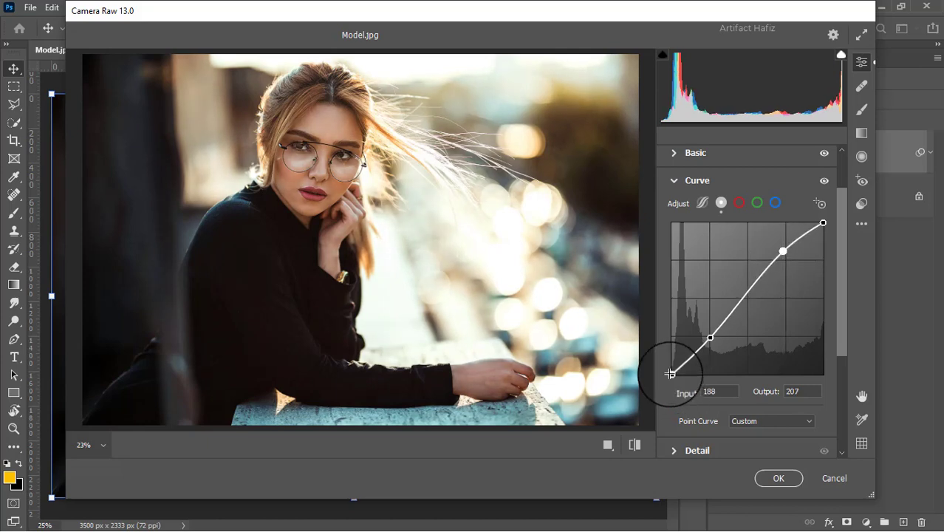
{"action": "left_click_drag", "start_coordinate": [671, 374], "coordinate": [672, 372]}
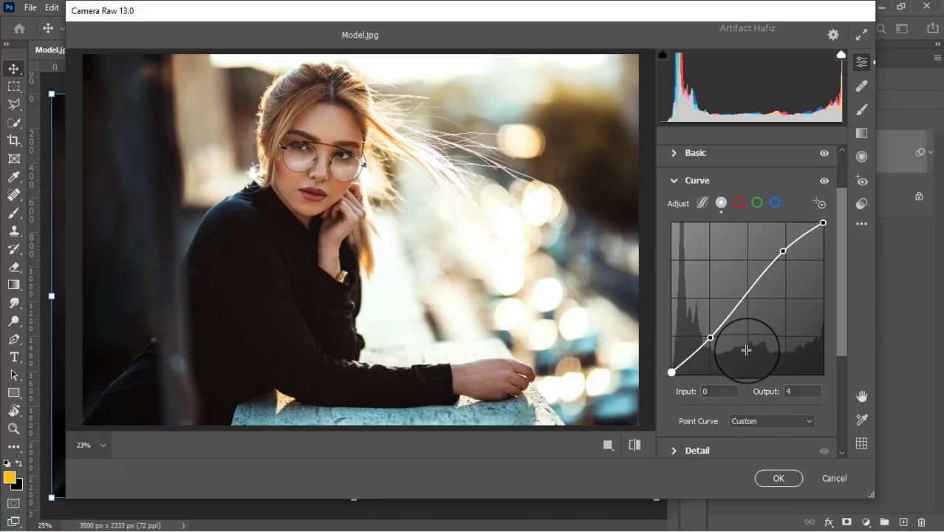
- Raise the blue channel curve's black point to output 5
{"action": "scroll", "coordinate": [749, 346], "scroll_direction": "down", "scroll_amount": 3}
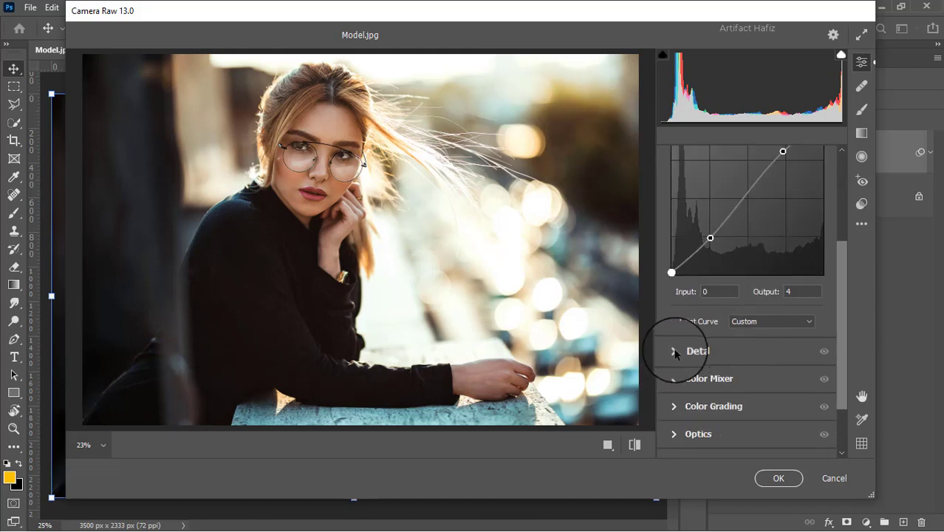
{"action": "left_click", "coordinate": [672, 351]}
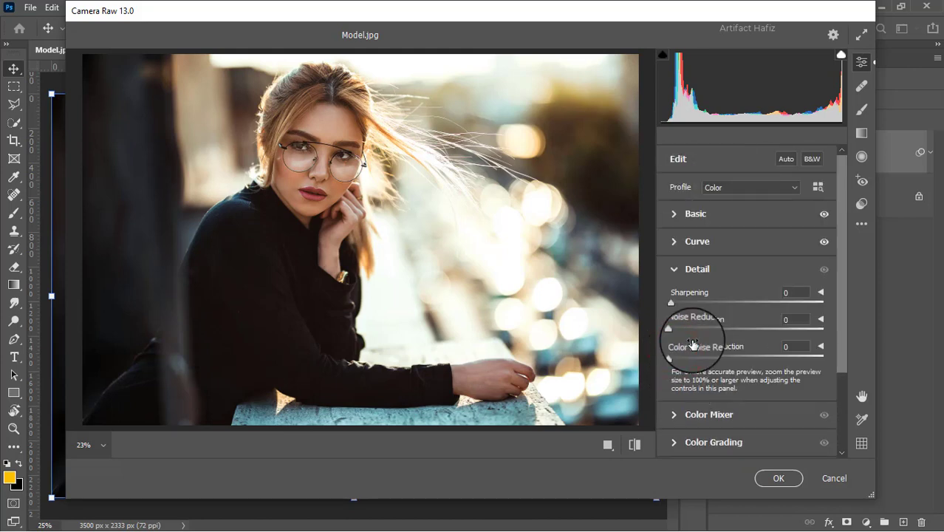
{"action": "left_click", "coordinate": [674, 242]}
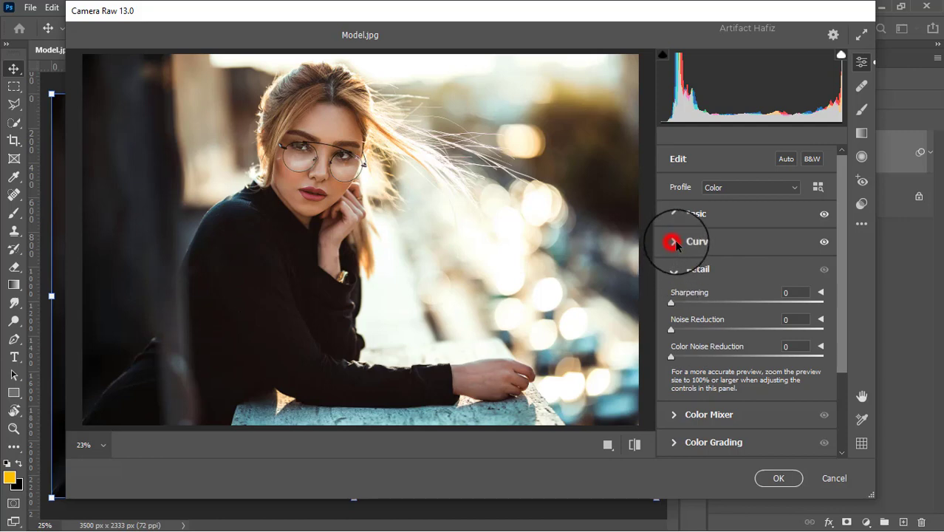
{"action": "left_click", "coordinate": [775, 203]}
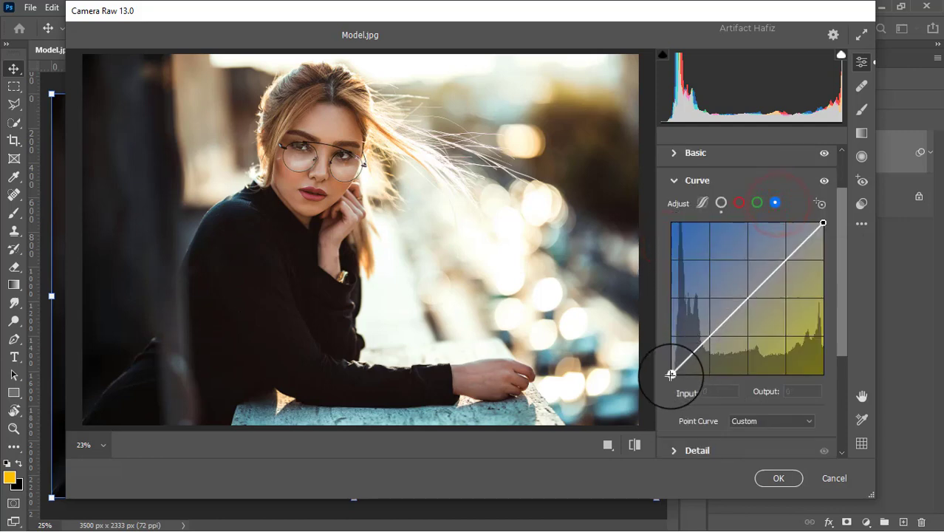
{"action": "left_click_drag", "start_coordinate": [671, 375], "coordinate": [672, 372]}
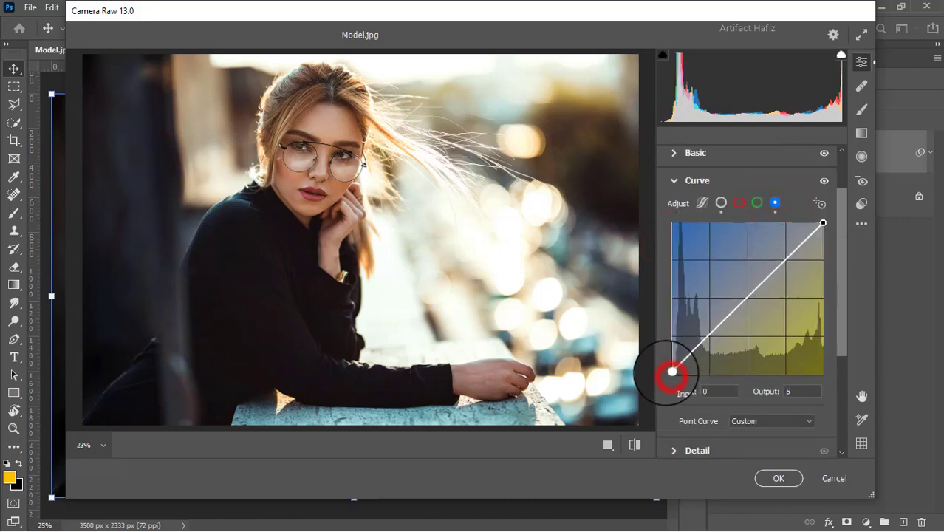
{"action": "left_click", "coordinate": [799, 392]}
- Set the Color Mixer saturation to Reds +5, Yellows +8, Greens +10, Aquas +12, Blues +23 and Purples +17
{"action": "scroll", "coordinate": [772, 407], "scroll_direction": "down", "scroll_amount": 3}
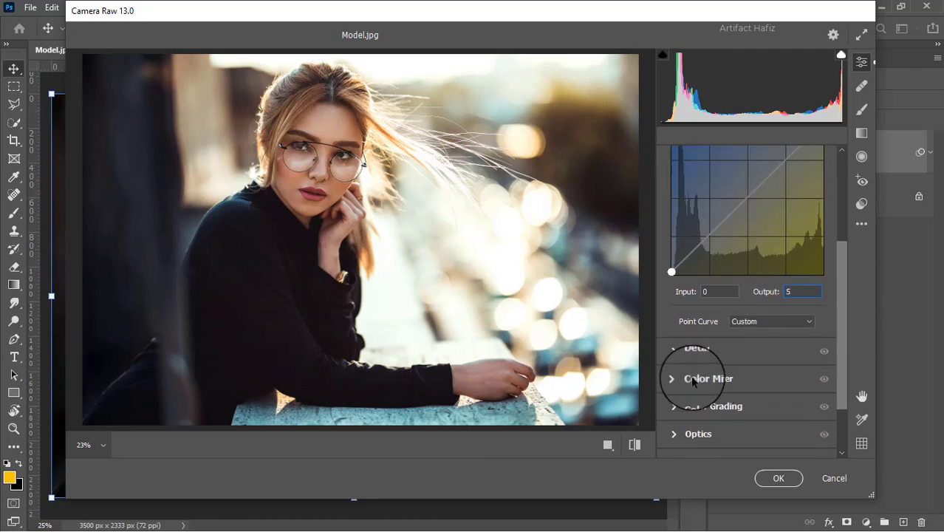
{"action": "left_click", "coordinate": [673, 379]}
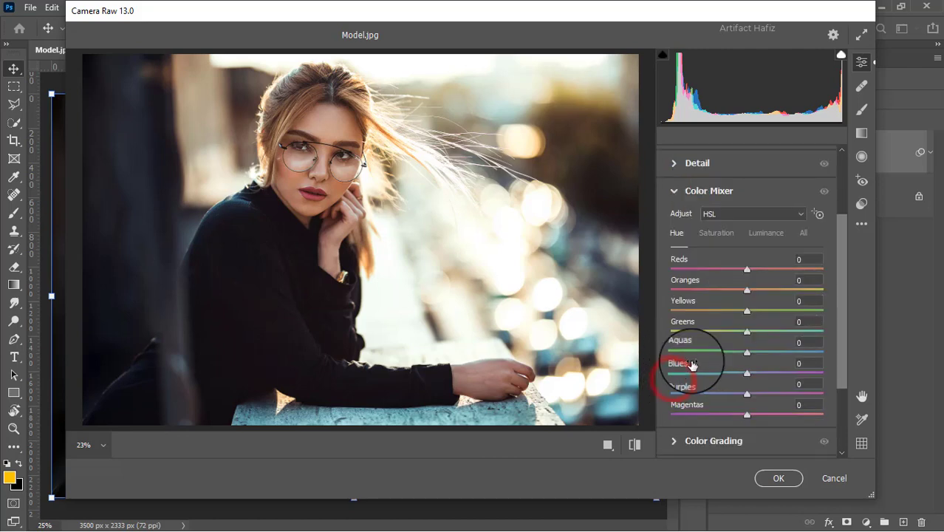
{"action": "left_click", "coordinate": [717, 234]}
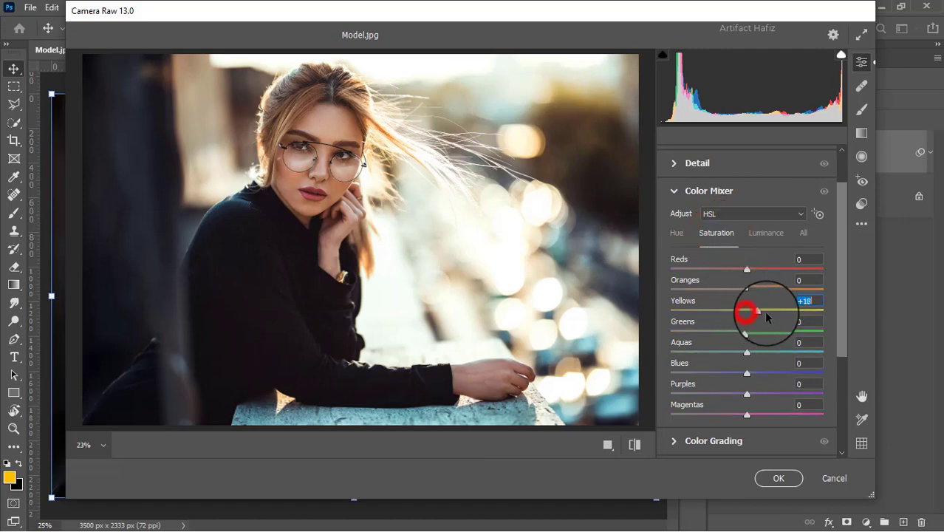
{"action": "mouse_move", "coordinate": [766, 315]}
{"action": "left_mouse_down"}
{"action": "mouse_move", "coordinate": [722, 312]}
{"action": "mouse_move", "coordinate": [781, 320]}
{"action": "left_mouse_up"}
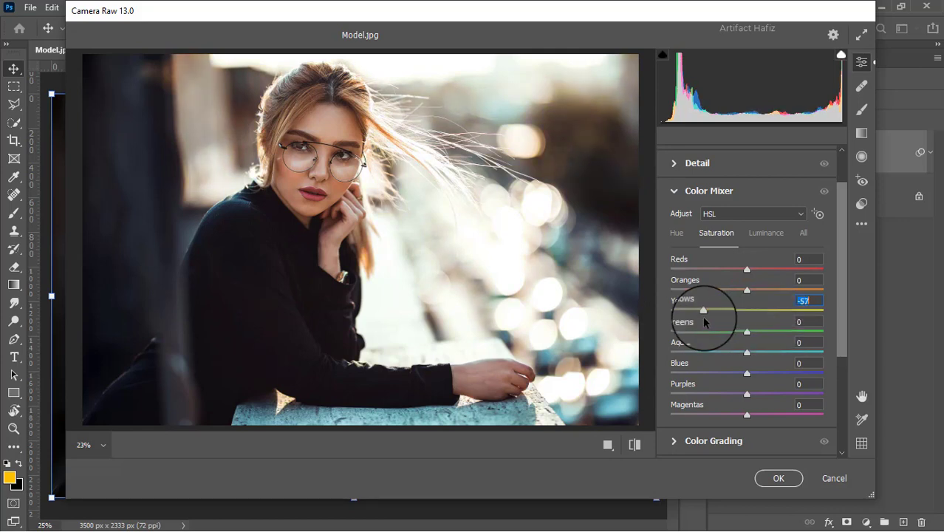
{"action": "left_click_drag", "start_coordinate": [704, 318], "coordinate": [763, 398]}
{"action": "left_click", "coordinate": [748, 332]}
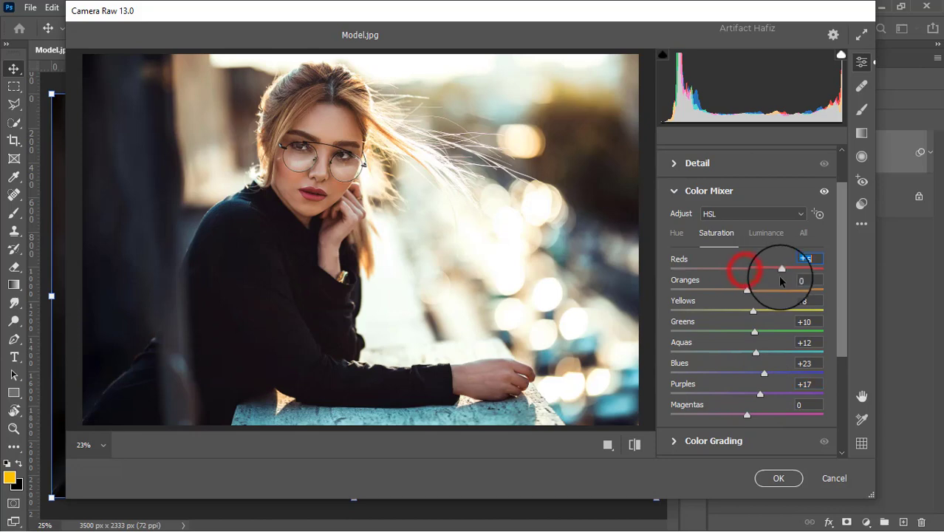
{"action": "left_click_drag", "start_coordinate": [780, 277], "coordinate": [748, 288]}
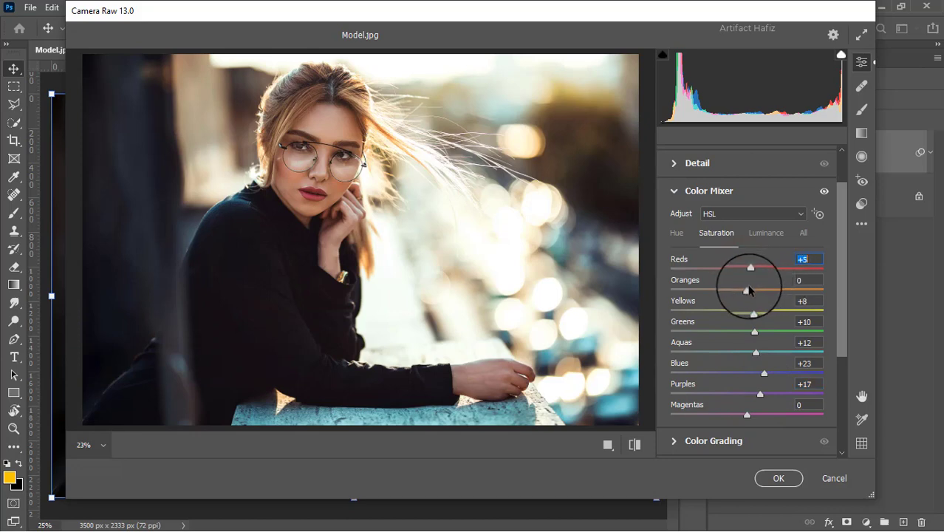
- Set the Color Mixer luminance to Oranges +10, Yellows -9, Greens -8, Aquas -15 and Blues -13
{"action": "left_click", "coordinate": [759, 235]}
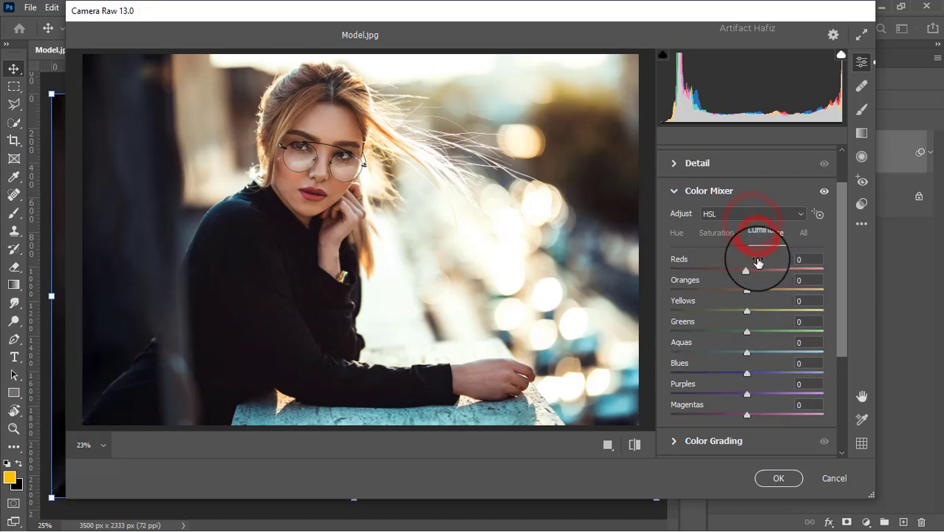
{"action": "left_click_drag", "start_coordinate": [747, 290], "coordinate": [753, 352]}
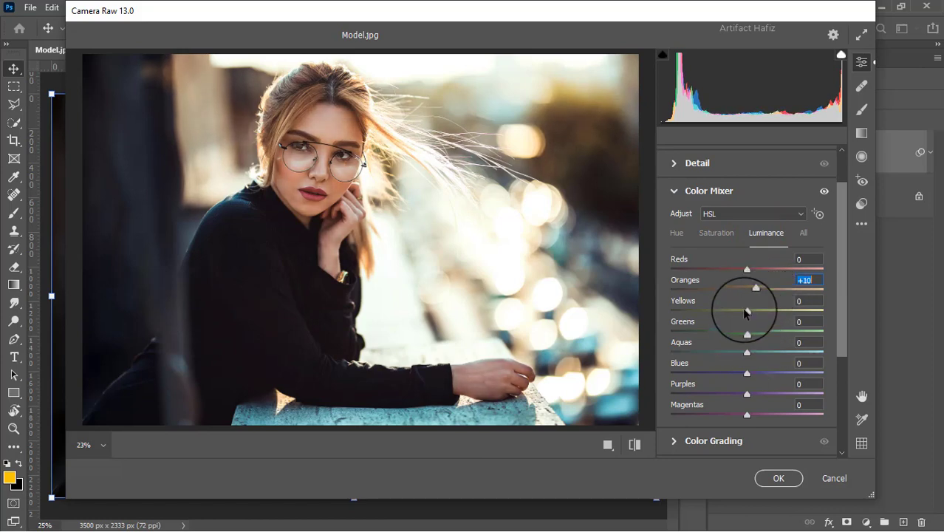
{"action": "left_click_drag", "start_coordinate": [746, 311], "coordinate": [736, 373]}
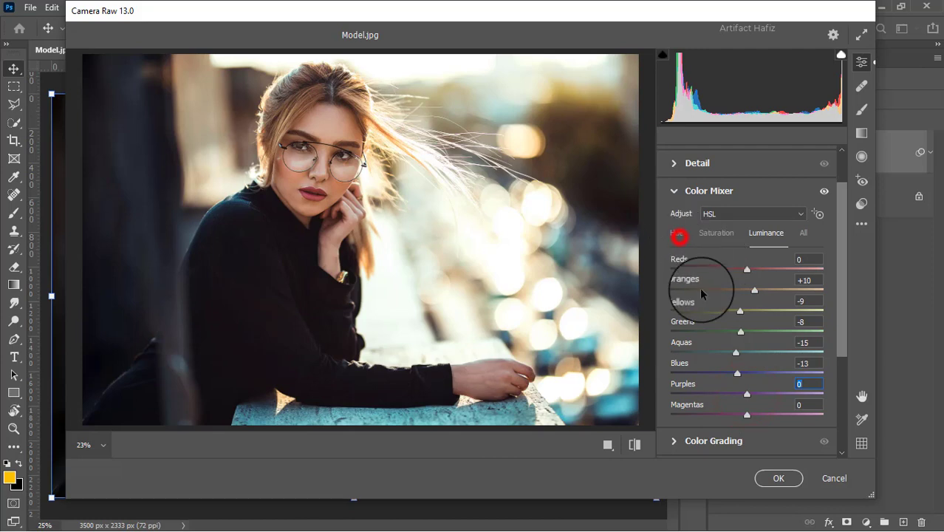
- Set the Color Mixer hue of Blues to -22 and shift the Aquas hue moderately toward green
{"action": "left_click", "coordinate": [677, 234]}
{"action": "left_click_drag", "start_coordinate": [747, 373], "coordinate": [721, 383]}
{"action": "left_click_drag", "start_coordinate": [747, 354], "coordinate": [686, 352]}
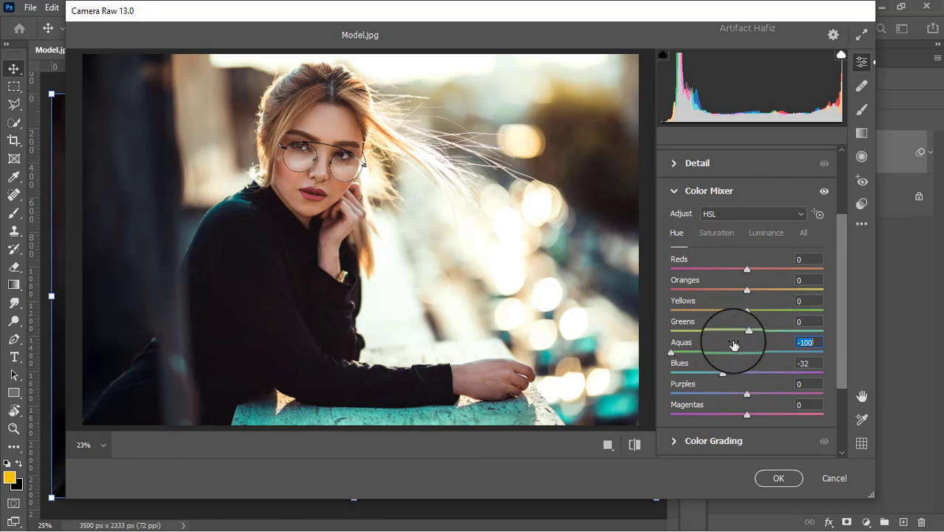
{"action": "scroll", "coordinate": [737, 345], "scroll_direction": "down", "scroll_amount": 3}
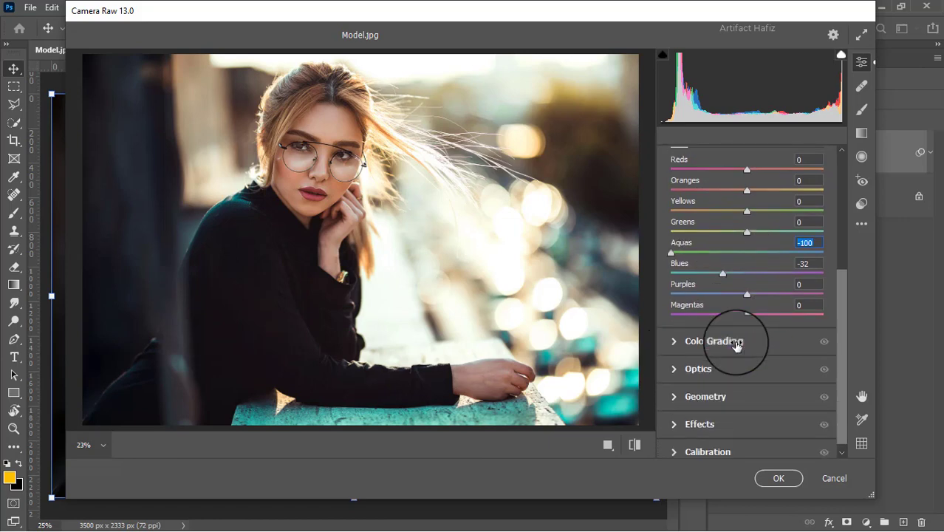
{"action": "mouse_move", "coordinate": [722, 266]}
{"action": "left_mouse_down"}
{"action": "mouse_move", "coordinate": [823, 268]}
{"action": "mouse_move", "coordinate": [732, 267]}
{"action": "left_mouse_up"}
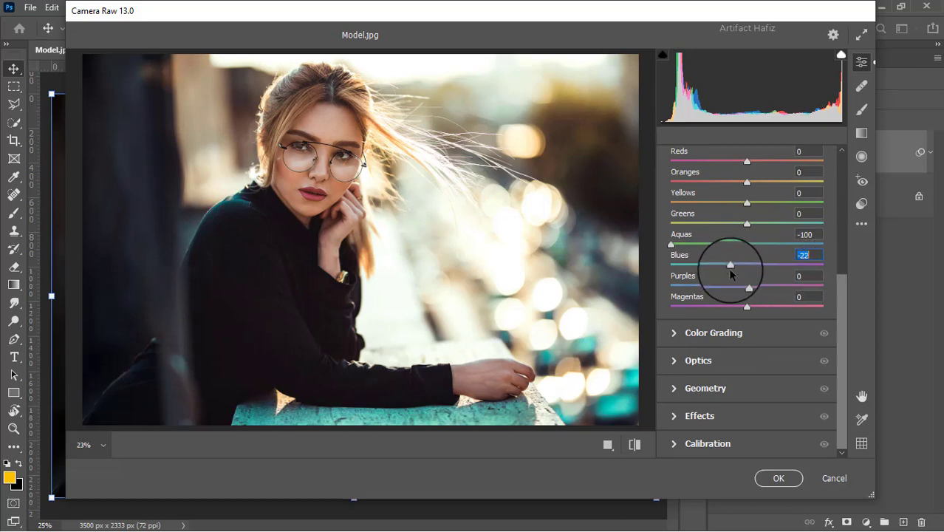
{"action": "left_click_drag", "start_coordinate": [671, 245], "coordinate": [723, 253]}
- Color grade the shadows with hue 225, saturation 8 and the highlights with hue 59, saturation 13
{"action": "left_click", "coordinate": [675, 334]}
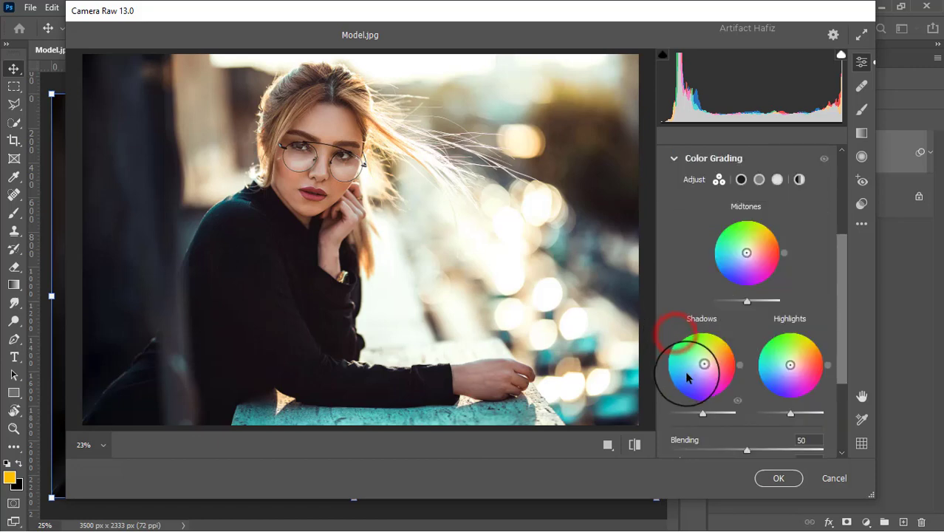
{"action": "left_click_drag", "start_coordinate": [689, 368], "coordinate": [701, 366]}
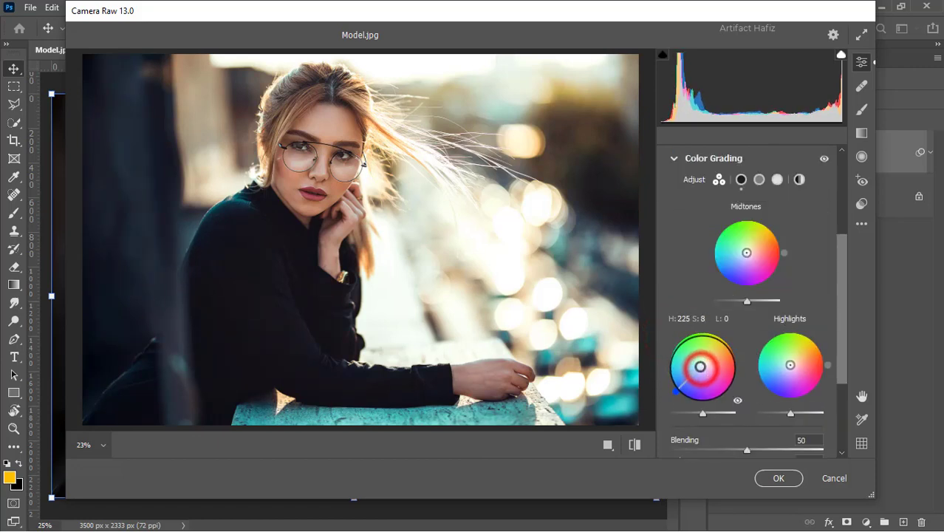
{"action": "left_click_drag", "start_coordinate": [793, 362], "coordinate": [791, 362]}
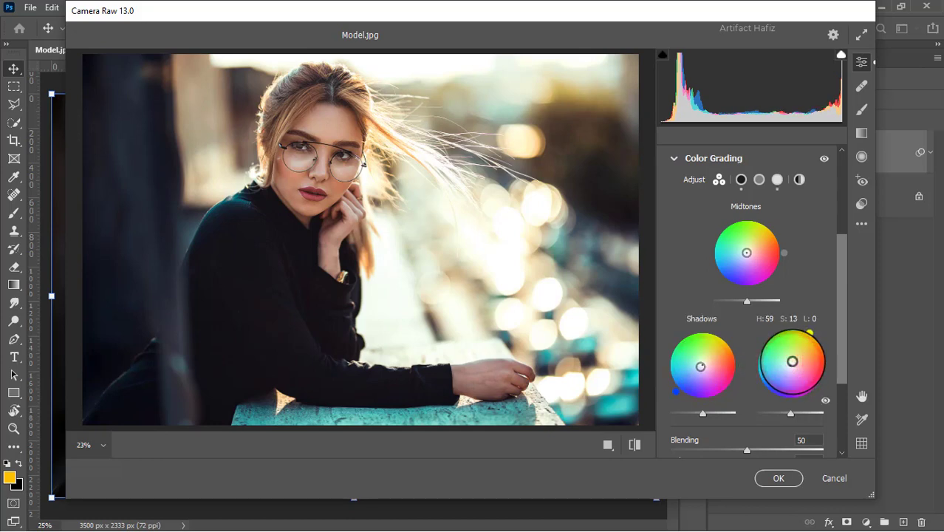
- Add a vignette of -77 with Feather set to 100
{"action": "scroll", "coordinate": [764, 324], "scroll_direction": "down", "scroll_amount": 4}
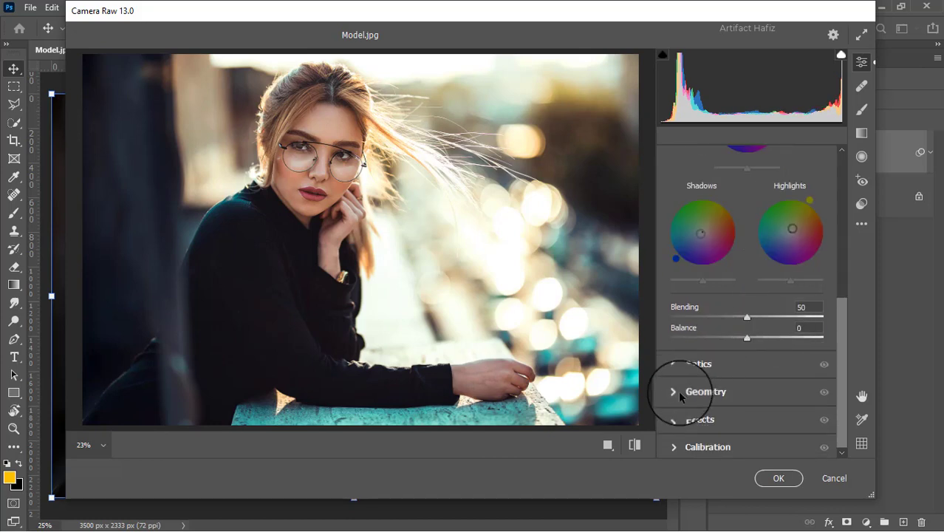
{"action": "left_click", "coordinate": [673, 425]}
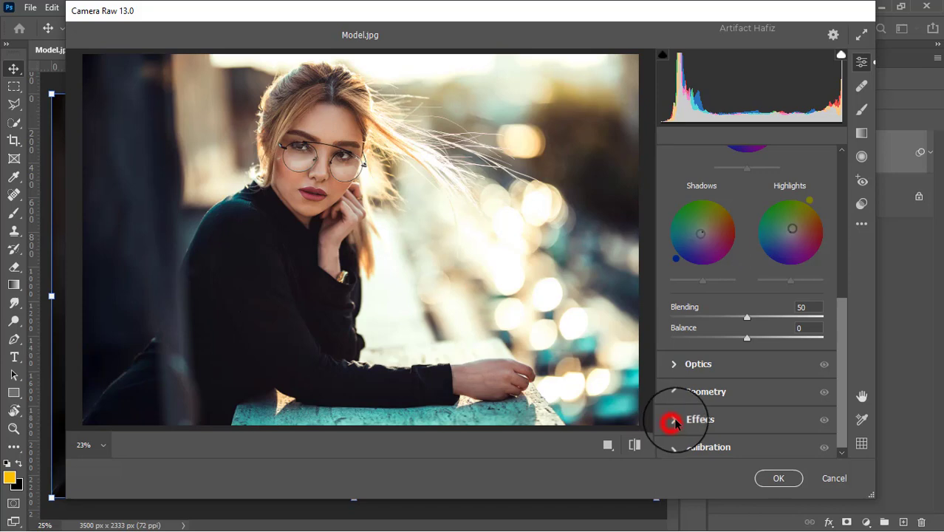
{"action": "left_click_drag", "start_coordinate": [746, 304], "coordinate": [687, 315]}
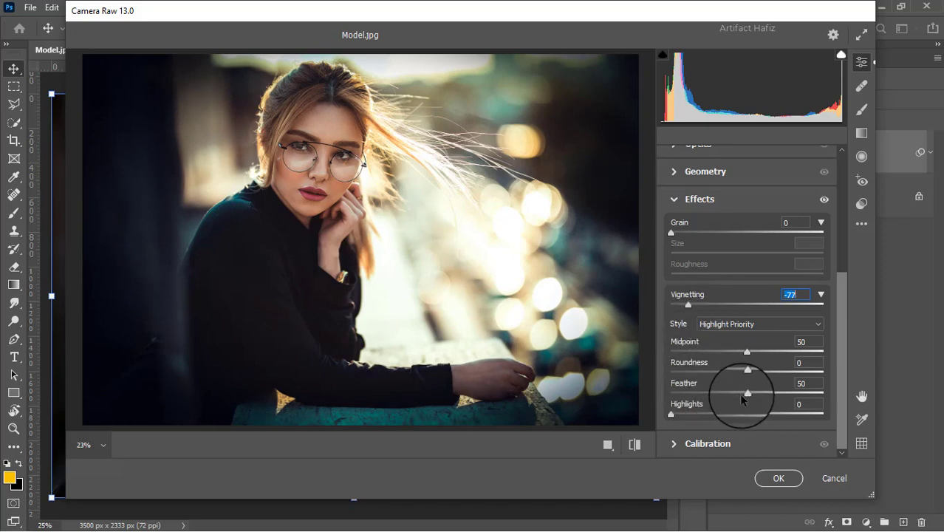
{"action": "left_click_drag", "start_coordinate": [747, 396], "coordinate": [854, 390]}
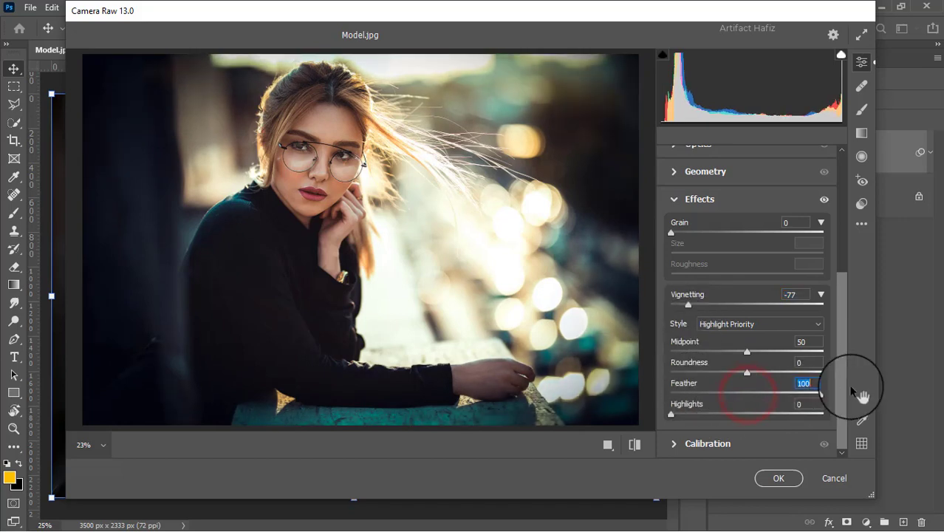
- Refine the vignette with Roundness +21, Midpoint 37 and Vignetting -48
{"action": "left_click", "coordinate": [747, 372]}
{"action": "left_click_drag", "start_coordinate": [747, 376], "coordinate": [766, 390]}
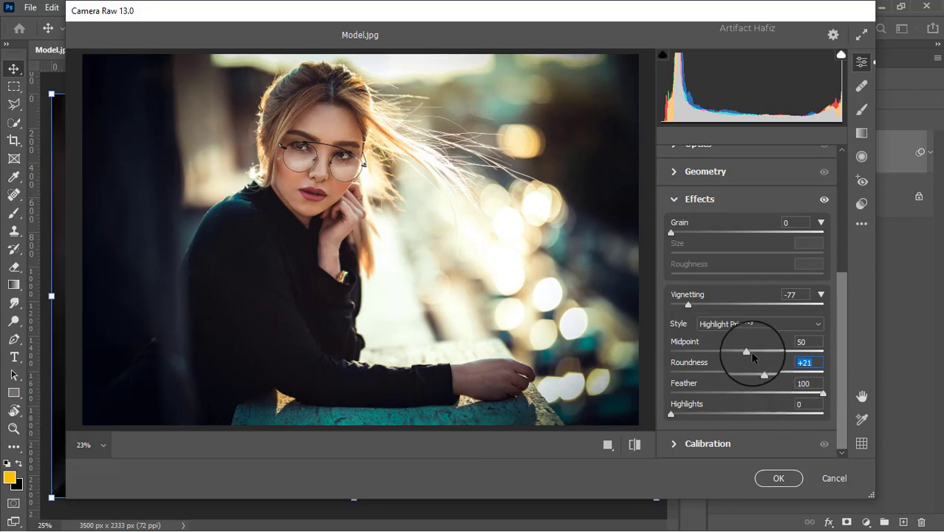
{"action": "left_click_drag", "start_coordinate": [747, 352], "coordinate": [729, 354]}
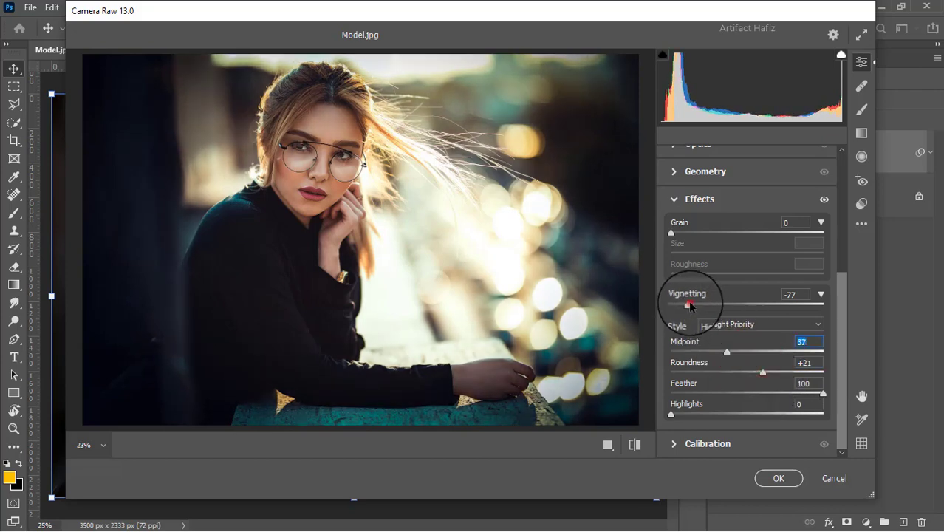
{"action": "left_click_drag", "start_coordinate": [688, 305], "coordinate": [711, 304]}
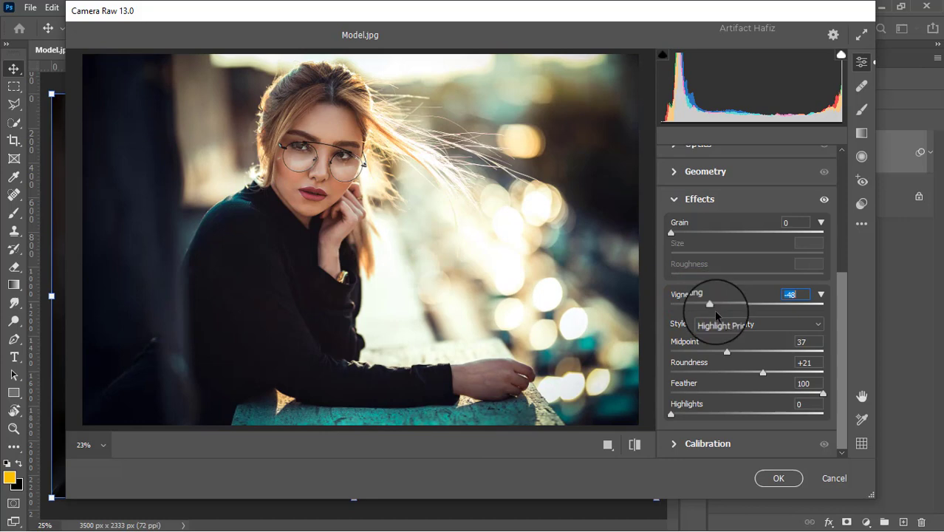
- Calibrate the primary colors with Red saturation -7, Green saturation +6 and Blue saturation +6, keeping the Red hue at 0
{"action": "left_click", "coordinate": [674, 443]}
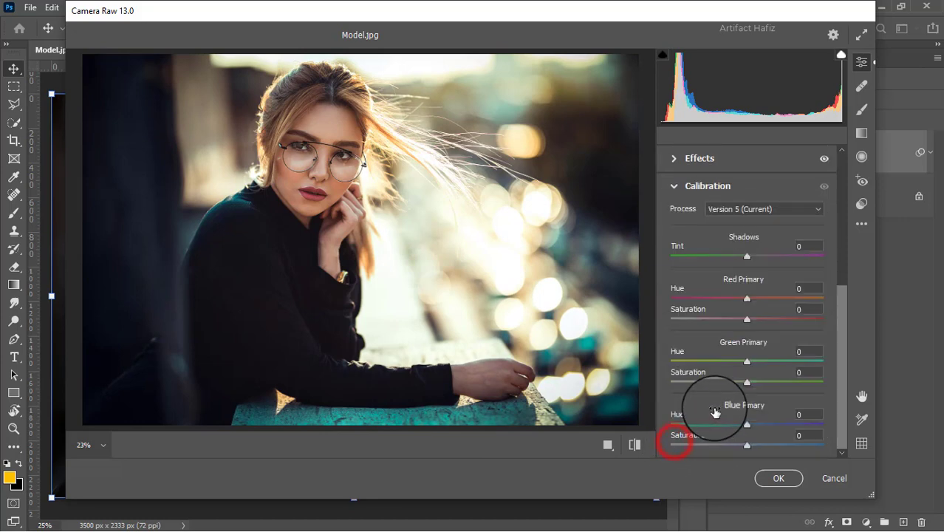
{"action": "left_click_drag", "start_coordinate": [748, 320], "coordinate": [742, 319]}
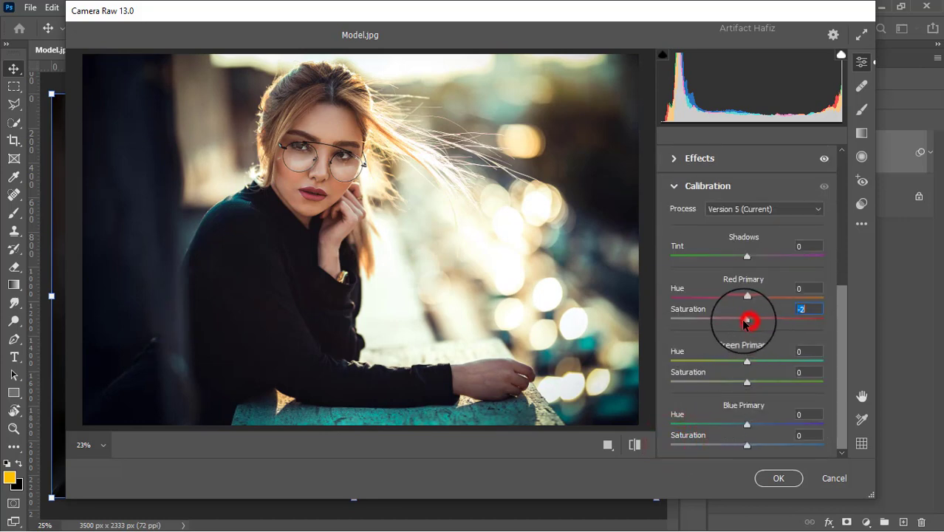
{"action": "left_click", "coordinate": [749, 381]}
{"action": "left_click_drag", "start_coordinate": [752, 384], "coordinate": [758, 383]}
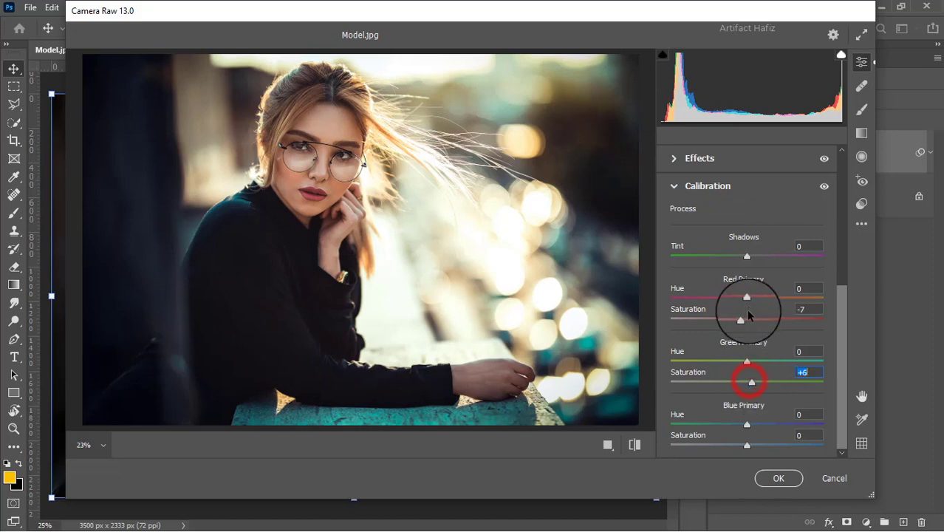
{"action": "left_click_drag", "start_coordinate": [750, 299], "coordinate": [765, 302]}
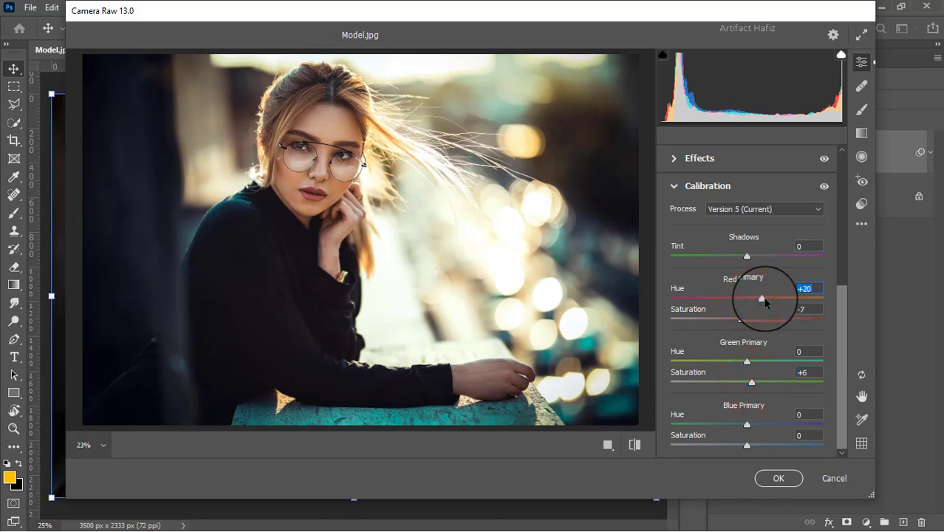
{"action": "left_click_drag", "start_coordinate": [765, 302], "coordinate": [748, 299]}
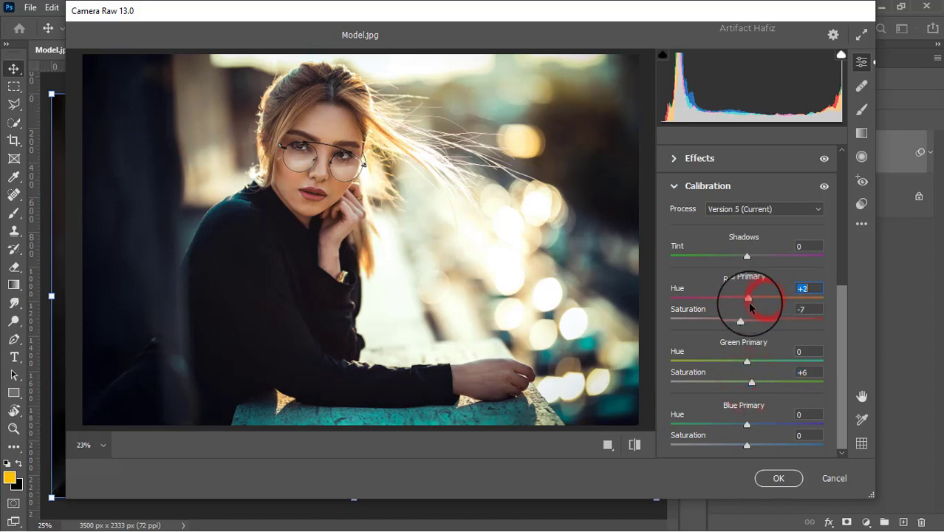
{"action": "left_click_drag", "start_coordinate": [747, 446], "coordinate": [752, 443]}
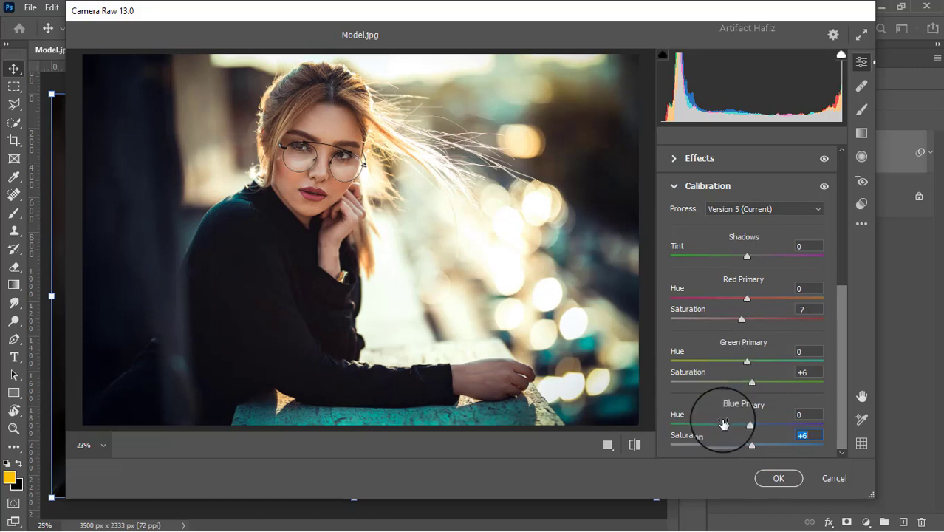
- Draw a horizontal Graduated Filter from the photo's right edge to the woman's chin
{"action": "left_click_drag", "start_coordinate": [843, 355], "coordinate": [823, 188]}
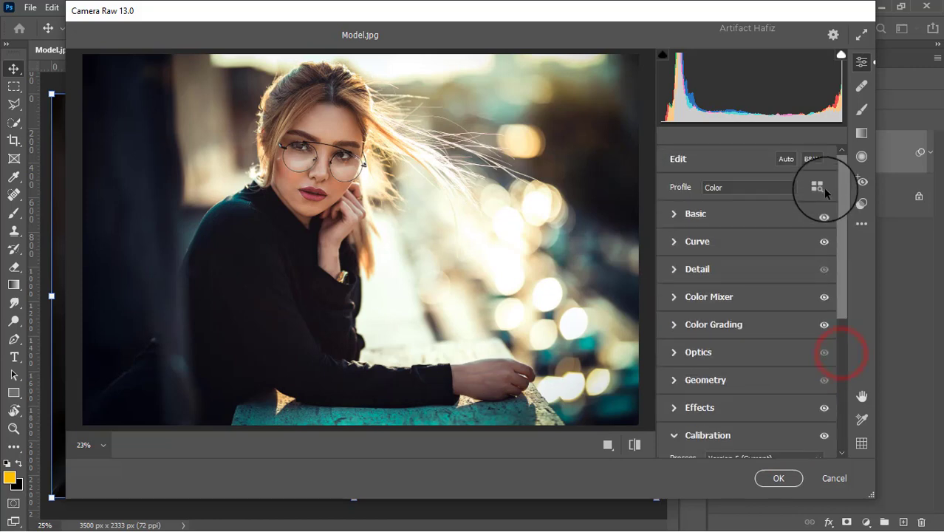
{"action": "left_click", "coordinate": [861, 134]}
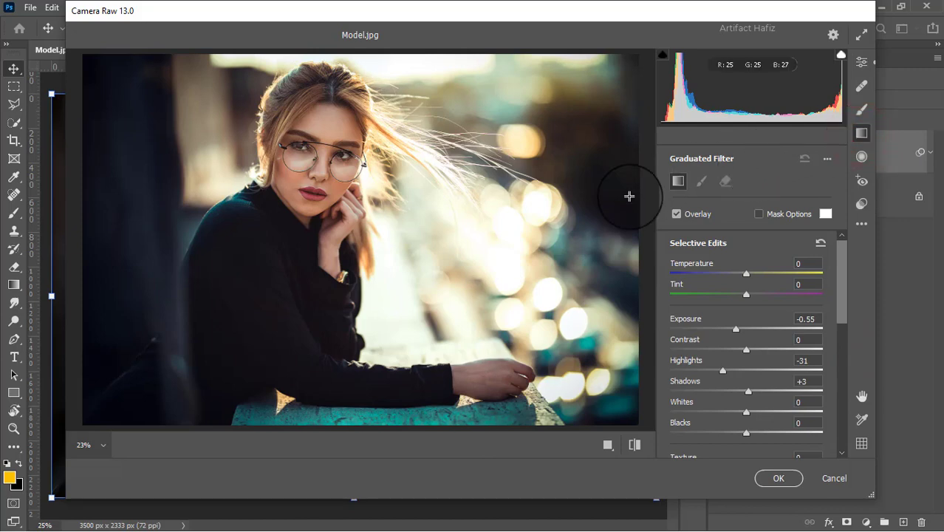
{"action": "left_click_drag", "start_coordinate": [635, 199], "coordinate": [322, 202]}
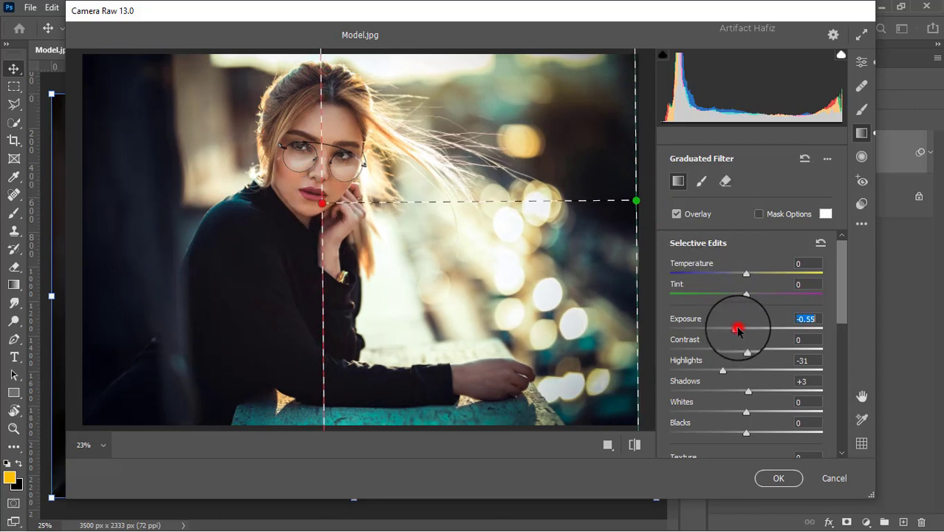
- Set the graduated filter's Exposure to -1.15, Highlights to -100, Shadows to +32, Whites to -100 and Blacks to +17
{"action": "left_click_drag", "start_coordinate": [739, 329], "coordinate": [725, 327]}
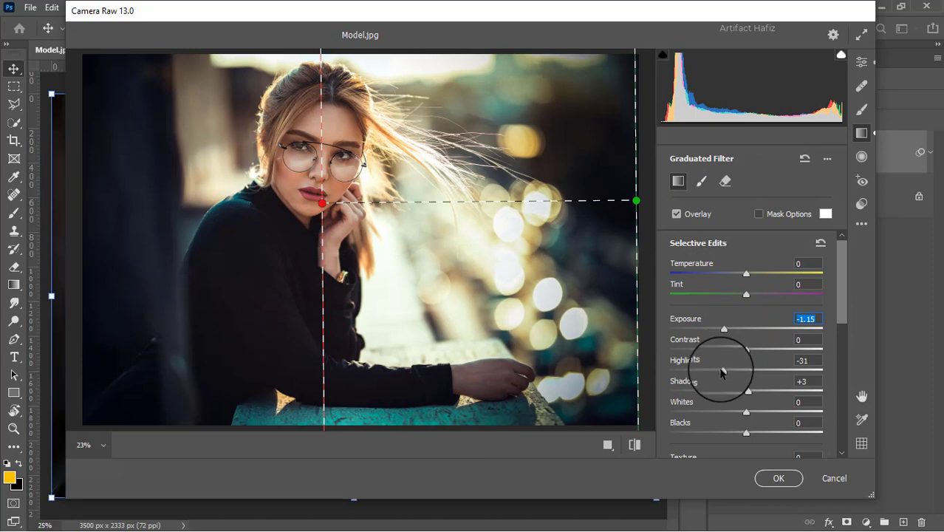
{"action": "left_click_drag", "start_coordinate": [723, 372], "coordinate": [663, 406]}
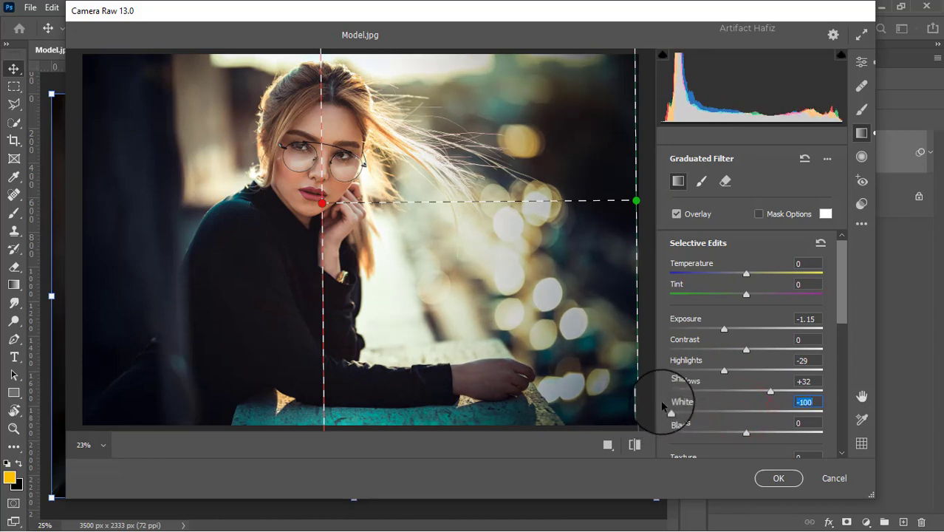
{"action": "left_click_drag", "start_coordinate": [724, 369], "coordinate": [646, 369]}
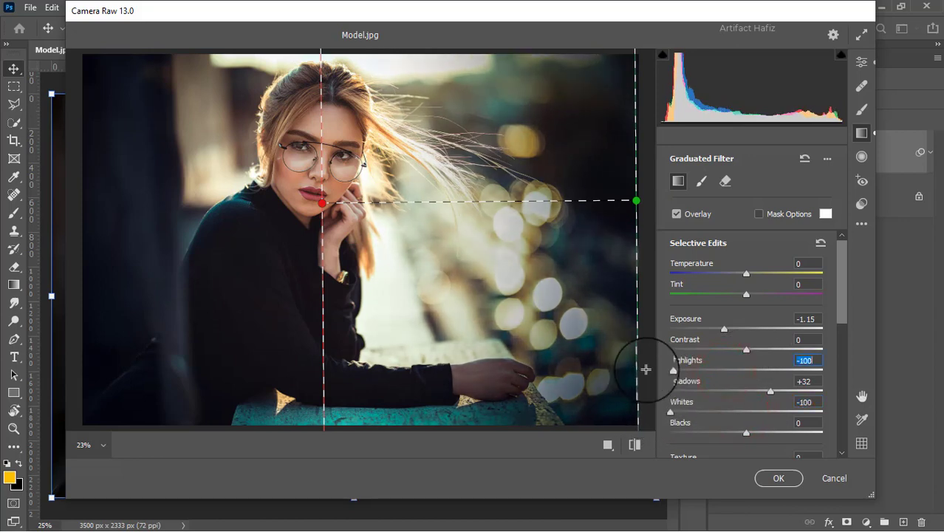
{"action": "mouse_move", "coordinate": [744, 433]}
{"action": "left_mouse_down"}
{"action": "mouse_move", "coordinate": [776, 432]}
{"action": "mouse_move", "coordinate": [762, 432]}
{"action": "left_mouse_up"}
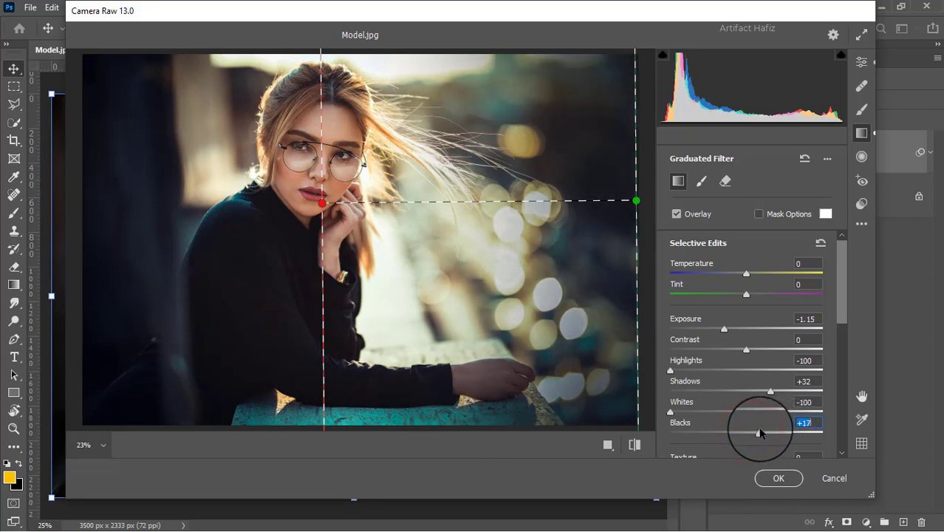
- Raise the graduated filter's Saturation to +71
{"action": "scroll", "coordinate": [748, 318], "scroll_direction": "down", "scroll_amount": 6}
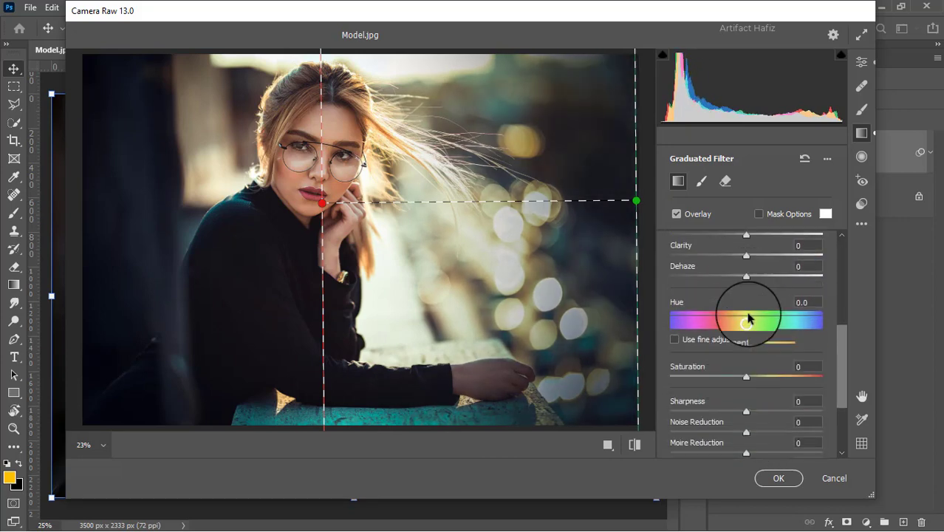
{"action": "scroll", "coordinate": [743, 318], "scroll_direction": "down", "scroll_amount": 3}
{"action": "mouse_move", "coordinate": [745, 311]}
{"action": "left_mouse_down"}
{"action": "mouse_move", "coordinate": [832, 309]}
{"action": "mouse_move", "coordinate": [706, 315]}
{"action": "left_mouse_up"}
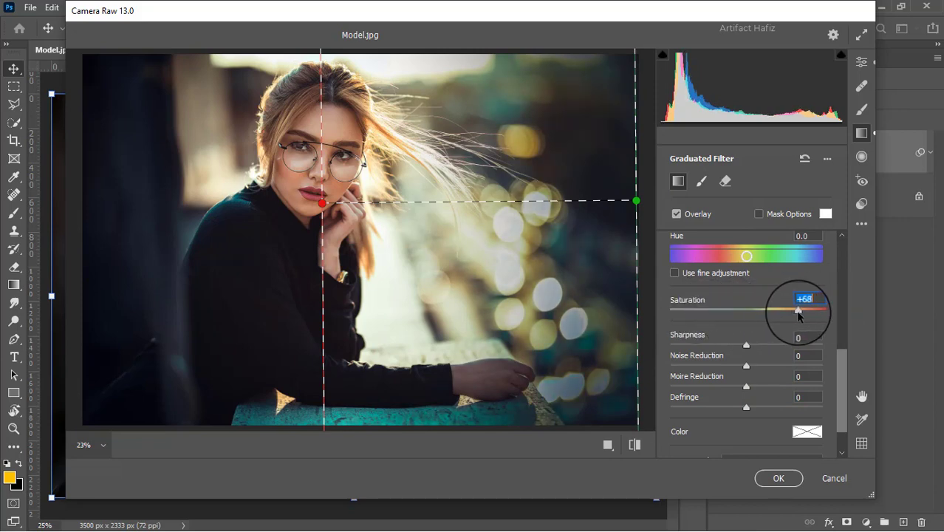
{"action": "mouse_move", "coordinate": [799, 313]}
{"action": "left_mouse_down"}
{"action": "mouse_move", "coordinate": [680, 313]}
{"action": "mouse_move", "coordinate": [828, 316]}
{"action": "mouse_move", "coordinate": [775, 317]}
{"action": "mouse_move", "coordinate": [776, 309]}
{"action": "mouse_move", "coordinate": [802, 312]}
{"action": "left_mouse_up"}
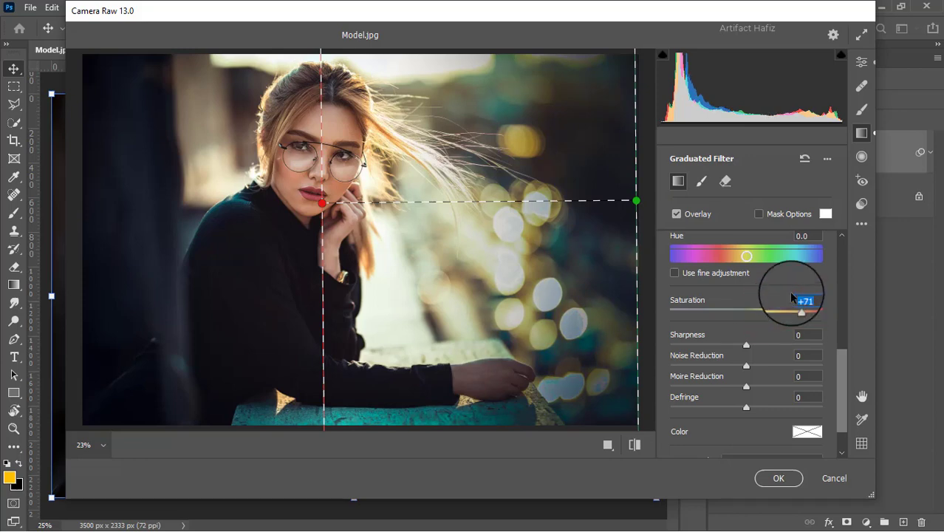
{"action": "scroll", "coordinate": [795, 305], "scroll_direction": "down", "scroll_amount": 2}
- Apply the Camera Raw filter and compare before and after by hiding and reshowing the Background copy layer
{"action": "left_click", "coordinate": [764, 479]}
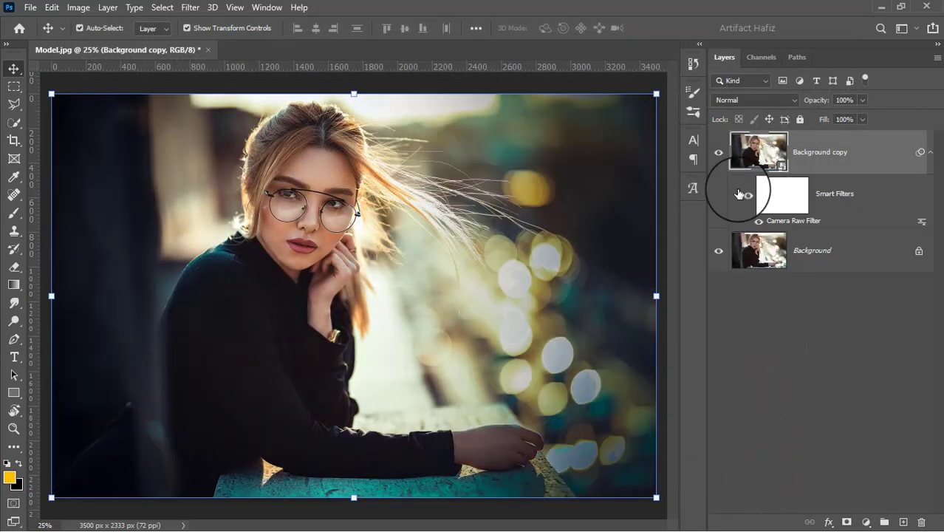
{"action": "left_click", "coordinate": [717, 152]}
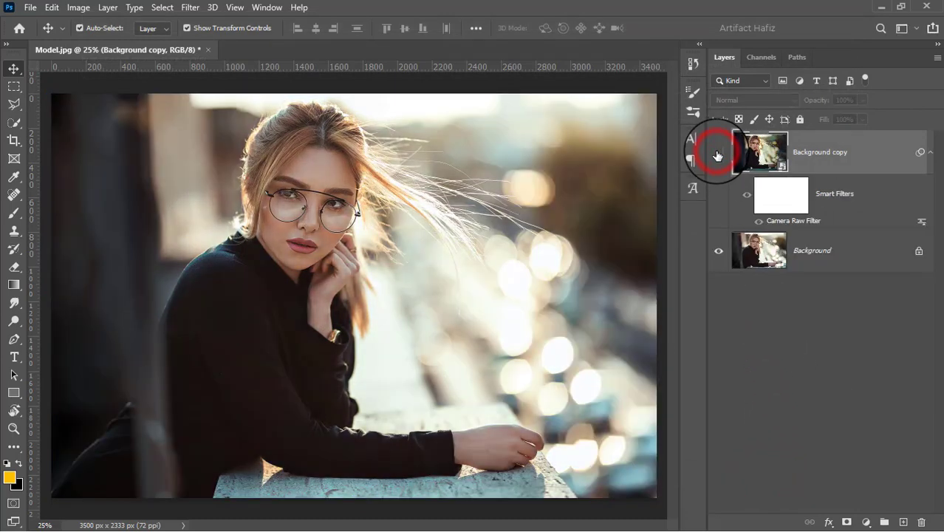
{"action": "left_click", "coordinate": [717, 153]}
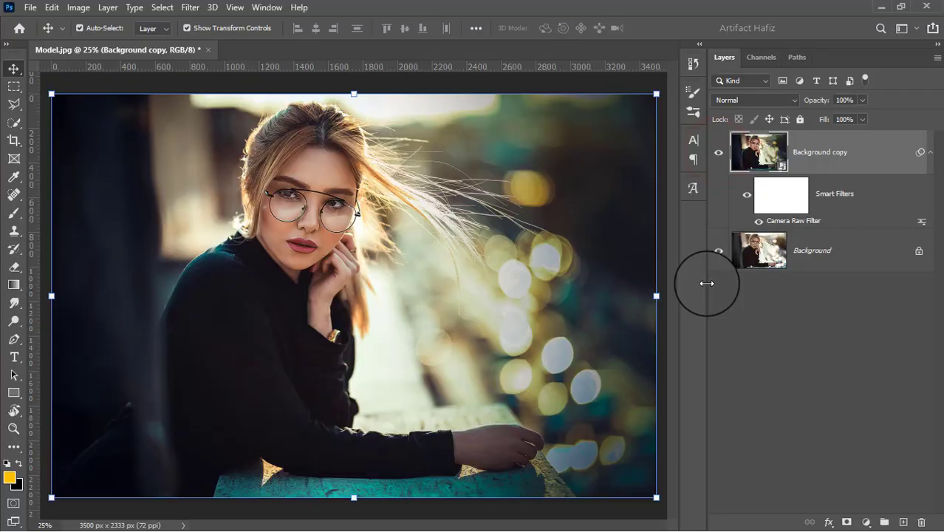